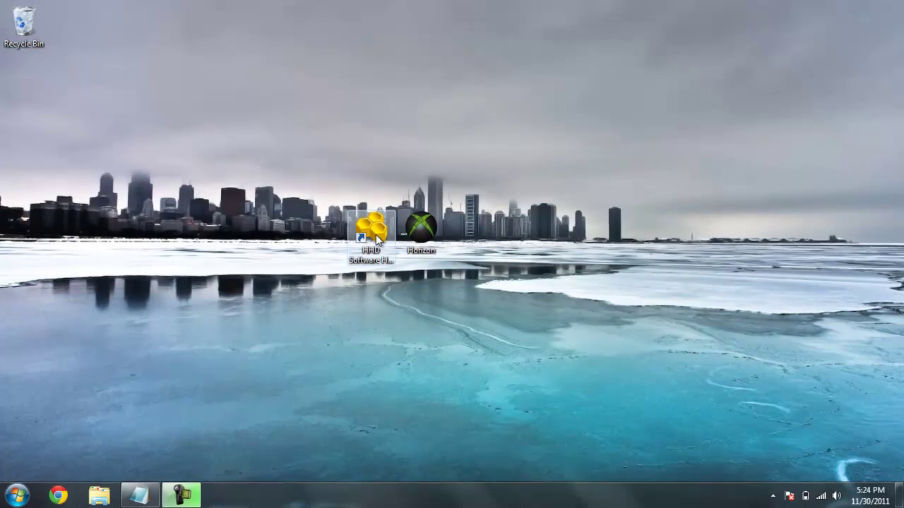
# - Move the HHD Software Hex Editor desktop shortcut slightly left, leaving a gap beside Horizon
pyautogui.moveTo(375, 235); pyautogui.dragTo(328, 233)
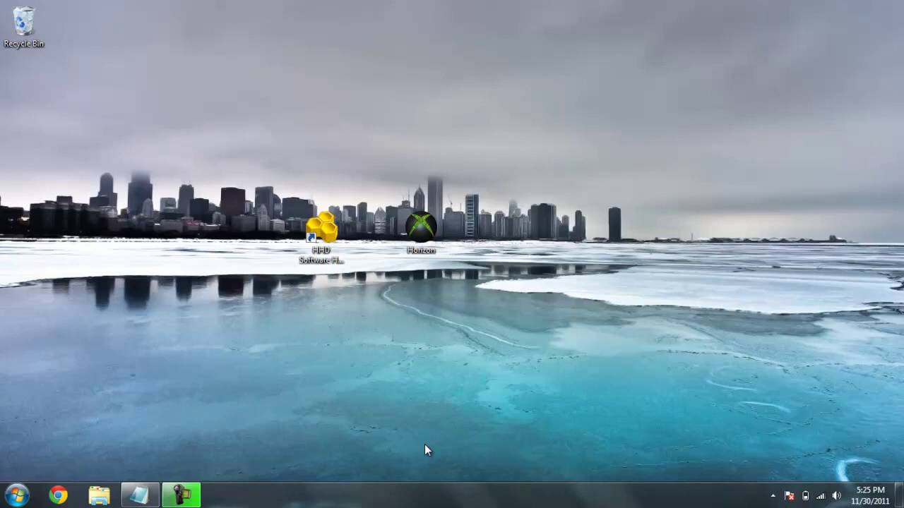
# - Launch Horizon and open the gamer profile package's file contents from Gamer Profiles on the flash drive
pyautogui.doubleClick(421, 227)
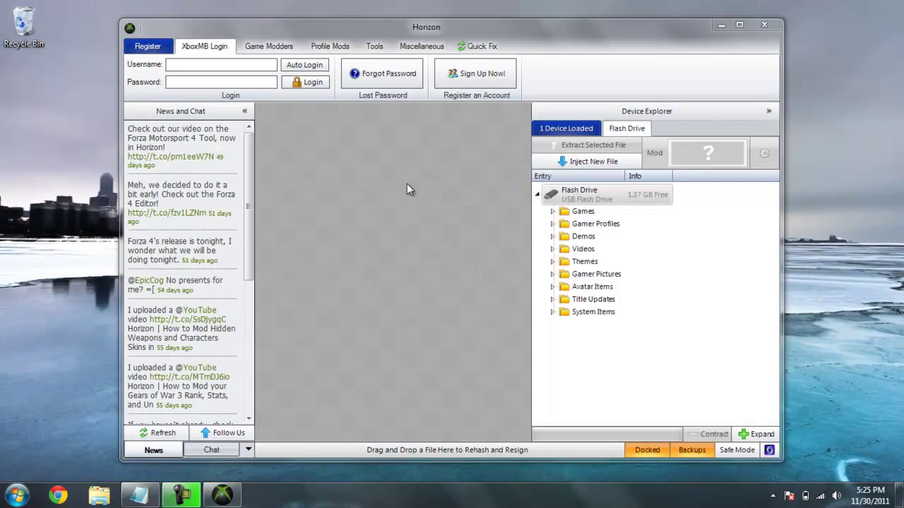
pyautogui.click(600, 224)
pyautogui.doubleClick(600, 223)
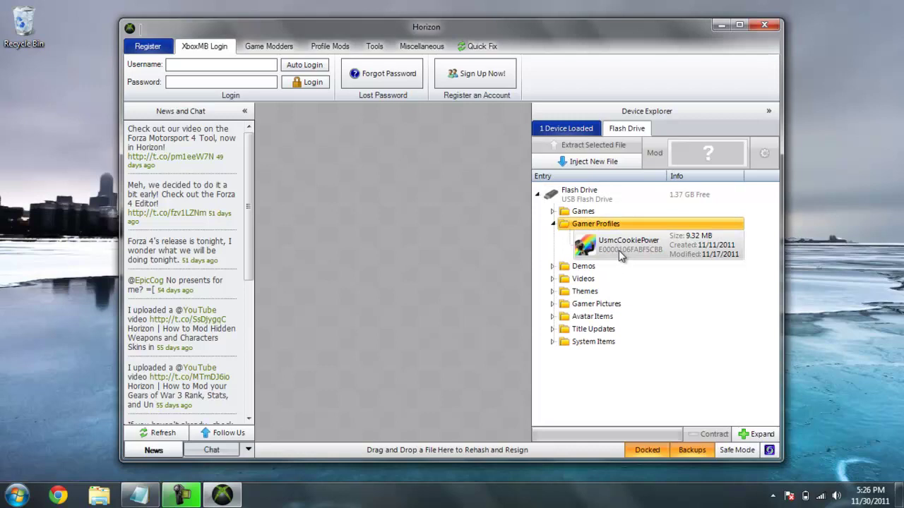
pyautogui.doubleClick(619, 250)
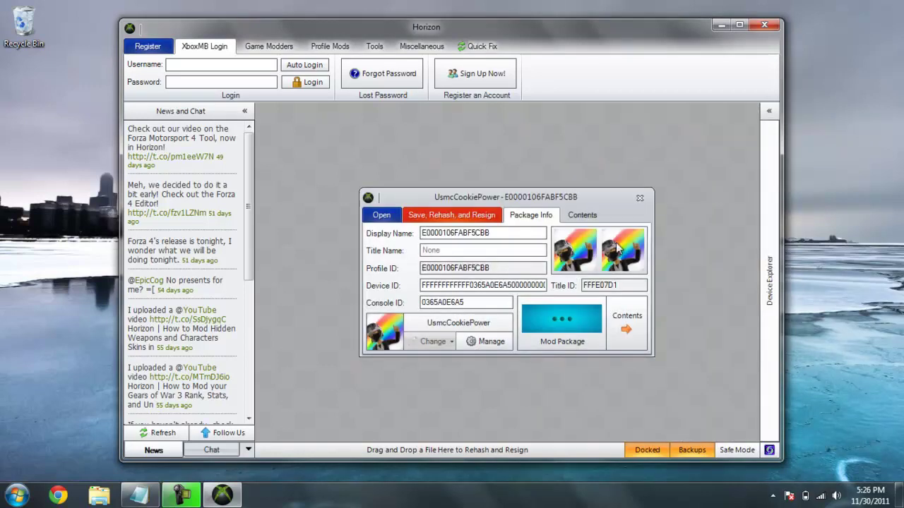
pyautogui.click(588, 218)
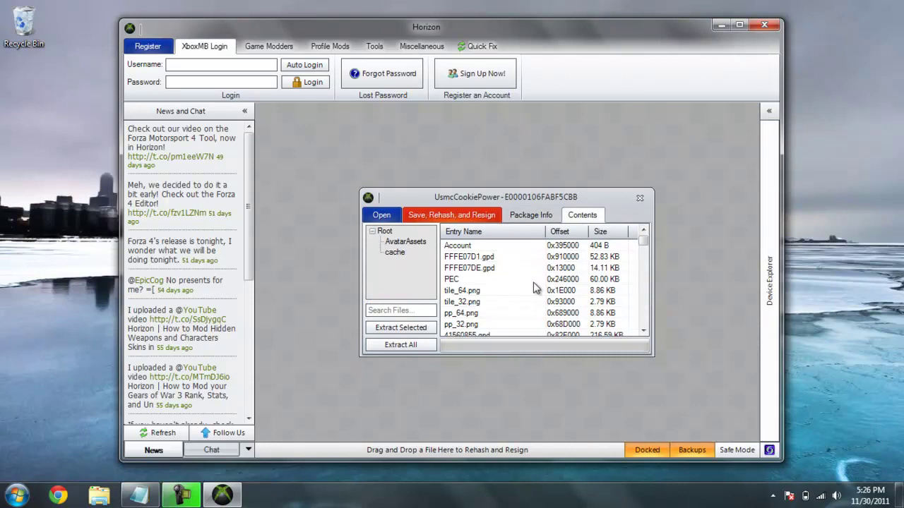
pyautogui.scroll(-3, 535, 288)
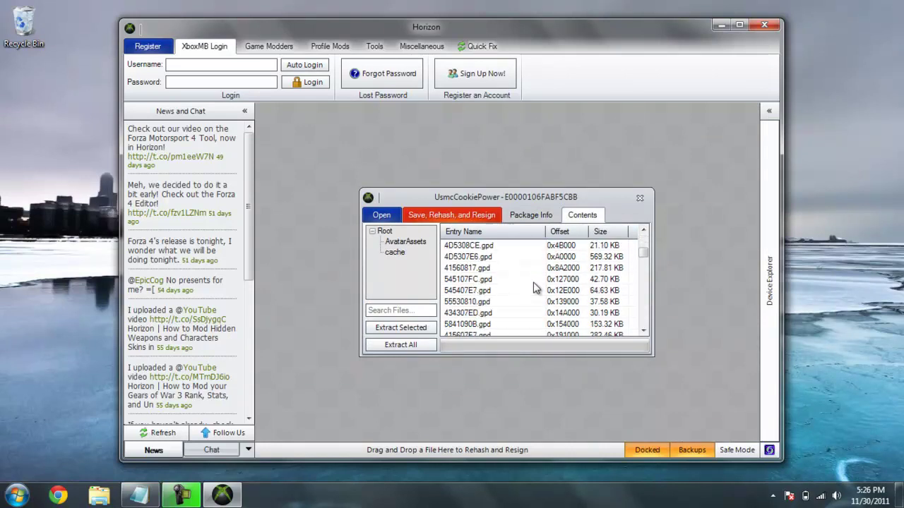
pyautogui.scroll(-3, 535, 288)
pyautogui.scroll(-8, 535, 288)
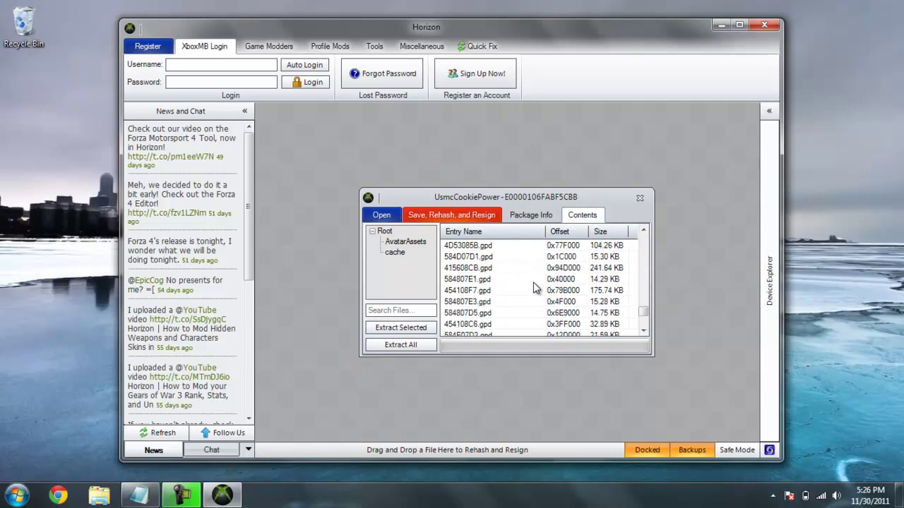
pyautogui.scroll(-5, 535, 288)
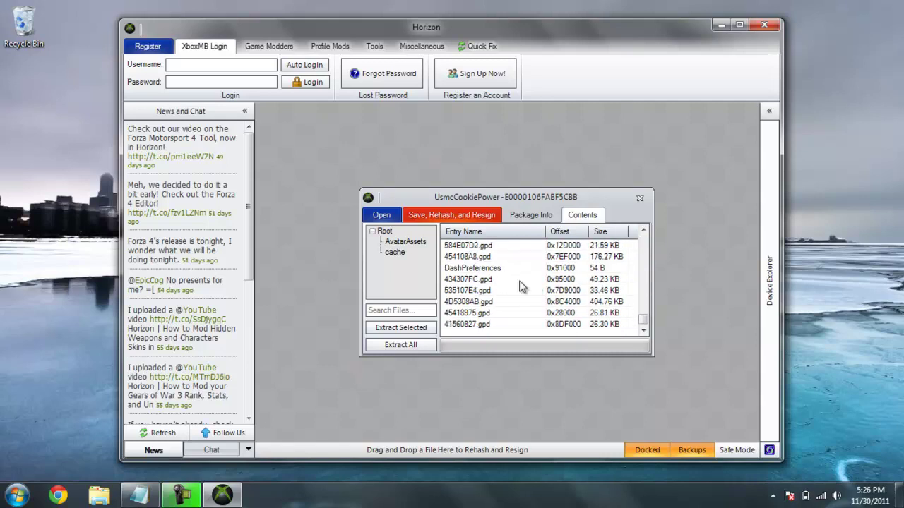
pyautogui.scroll(2, 534, 300)
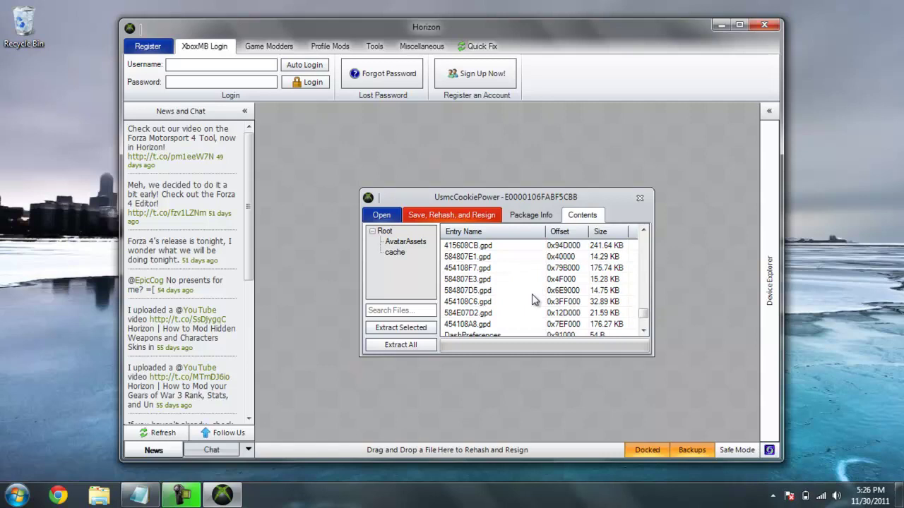
pyautogui.scroll(1, 535, 300)
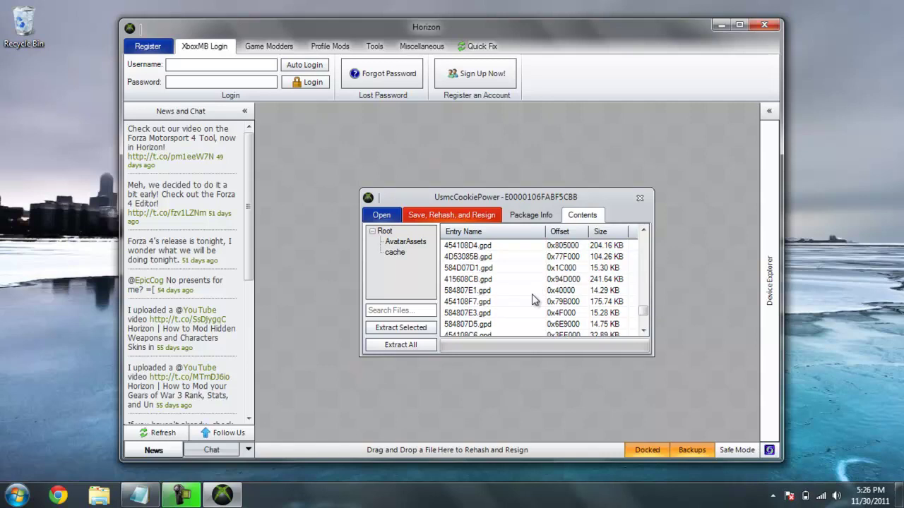
# - Extract 415608CB.gpd from the package to the Desktop and minimize Horizon
pyautogui.click(485, 282)
pyautogui.rightClick(484, 281)
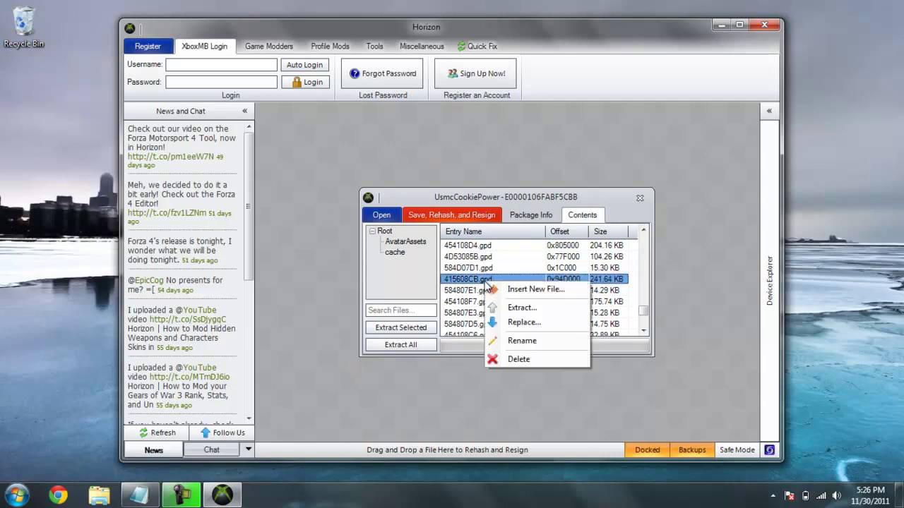
pyautogui.click(513, 309)
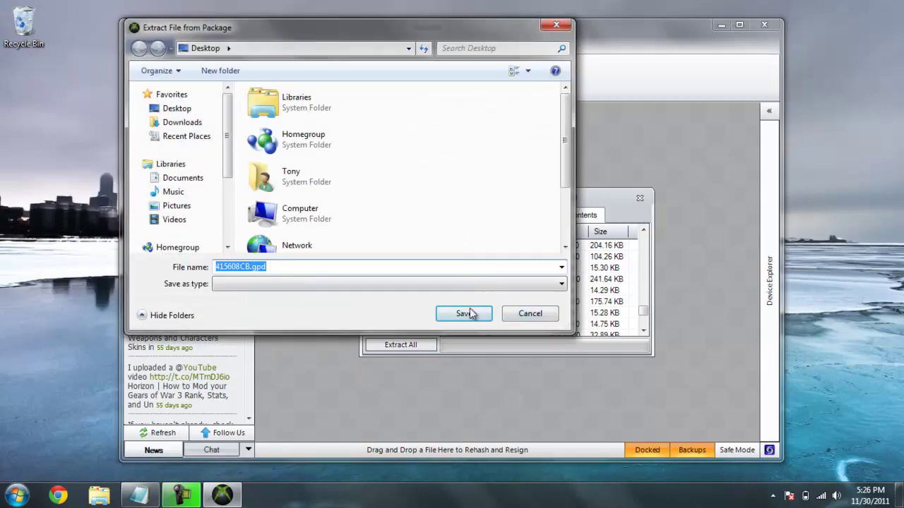
pyautogui.click(464, 314)
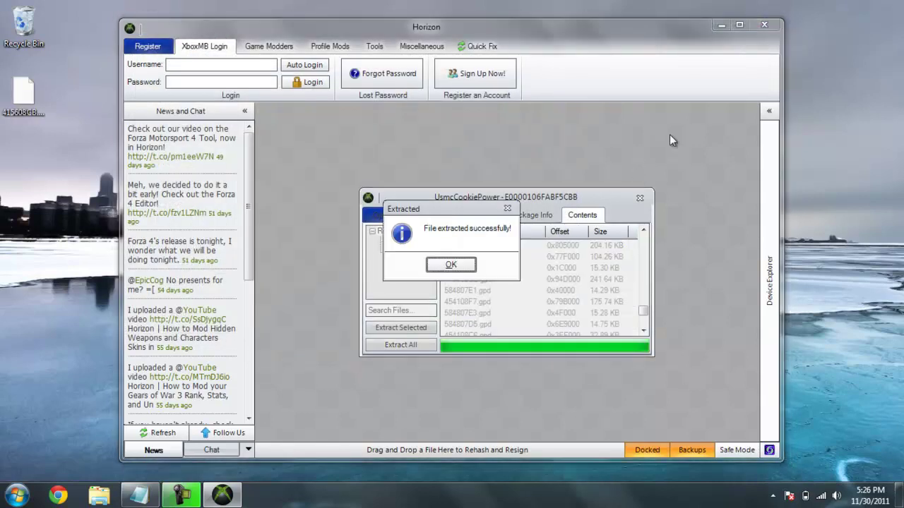
pyautogui.click(450, 265)
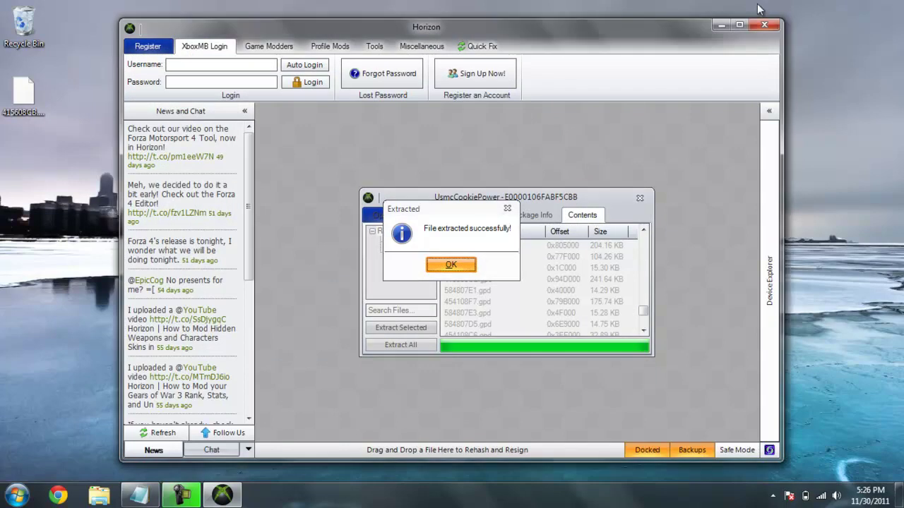
pyautogui.click(718, 25)
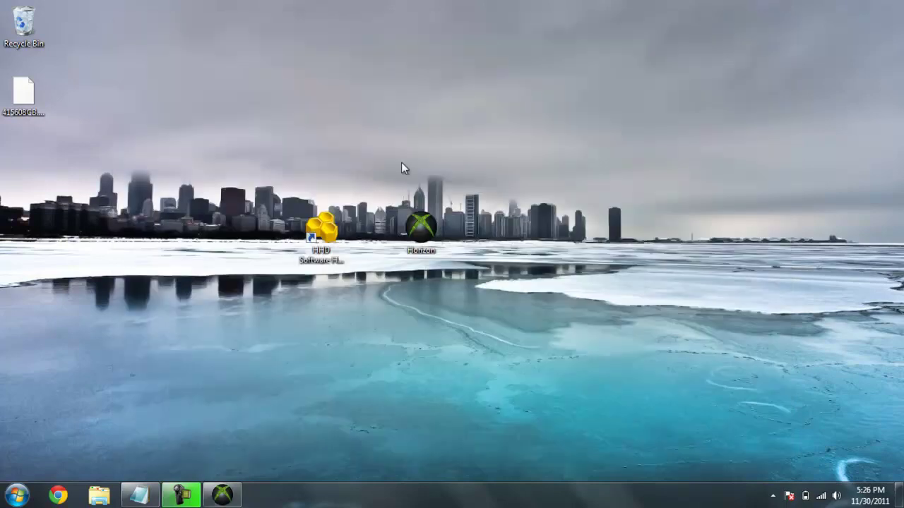
# - Open 415608CB.gpd in the hex editor with the hex view maximized
pyautogui.doubleClick(332, 224)
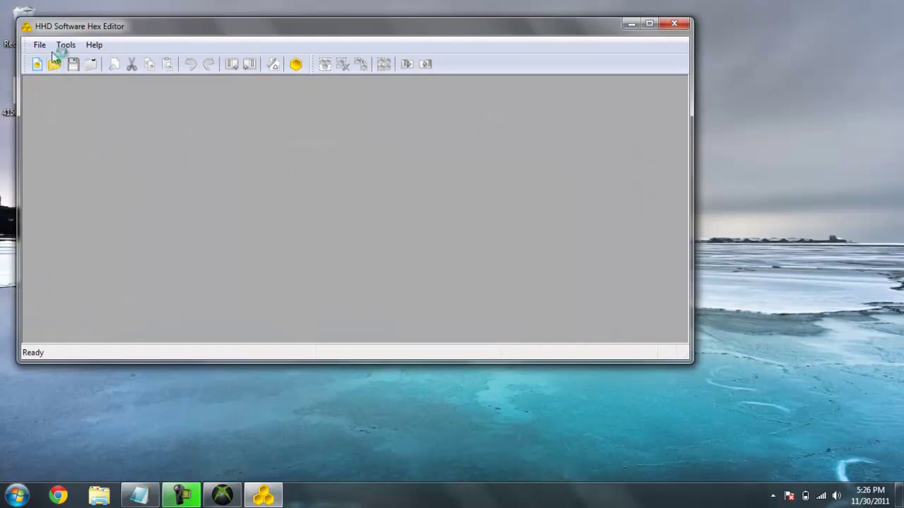
pyautogui.click(40, 45)
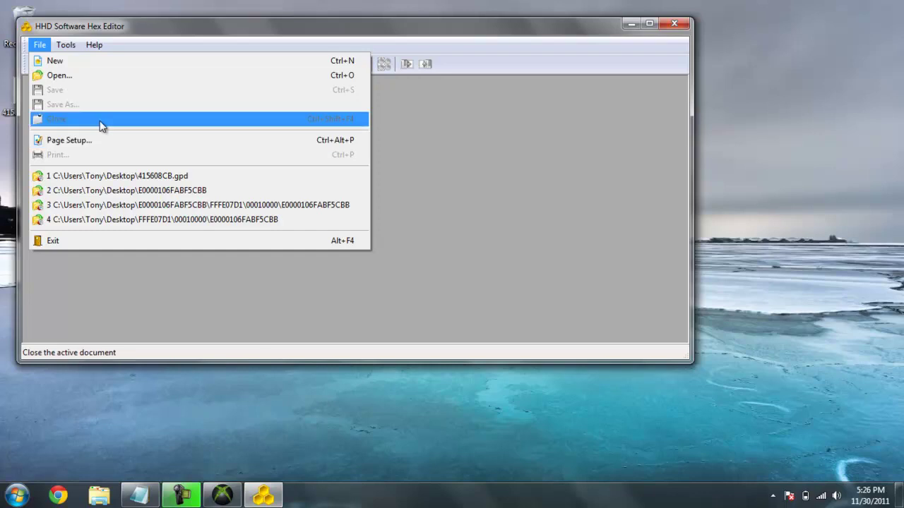
pyautogui.click(82, 81)
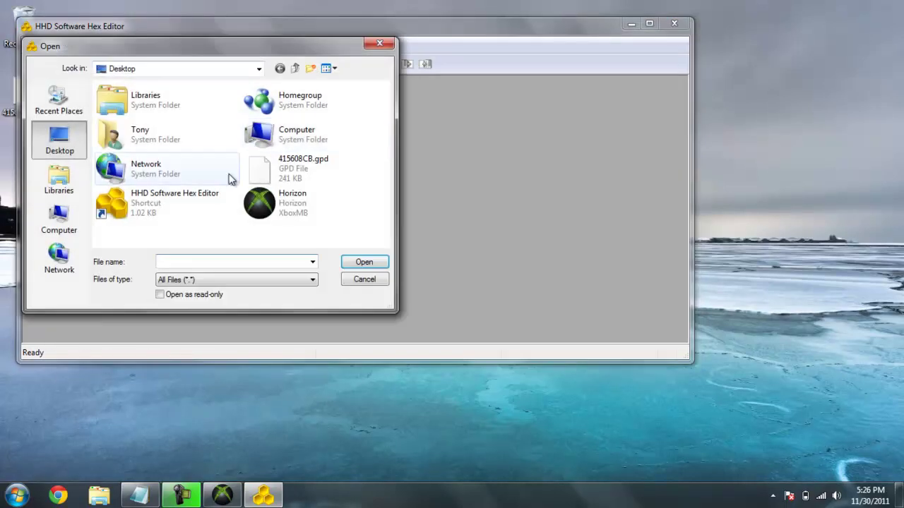
pyautogui.doubleClick(300, 173)
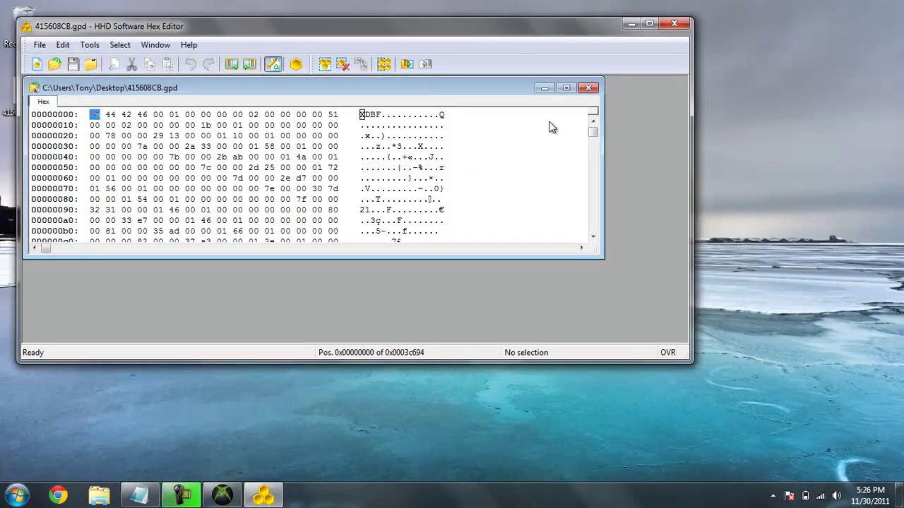
pyautogui.click(571, 88)
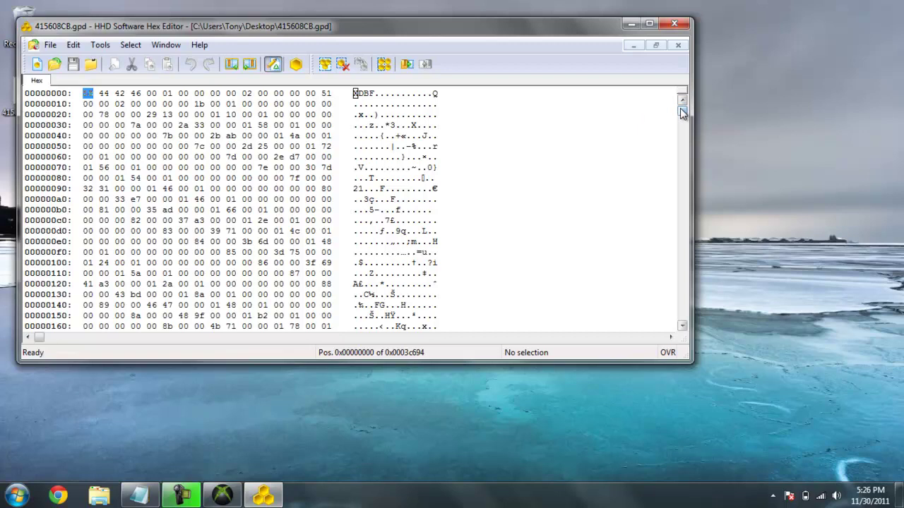
# - Scroll to offset 0000ff70 and place the caret on the 'c' of the 'c0de' clan tag
pyautogui.moveTo(684, 111); pyautogui.dragTo(685, 123)
pyautogui.scroll(-4, 513, 204)
pyautogui.scroll(-20, 513, 203)
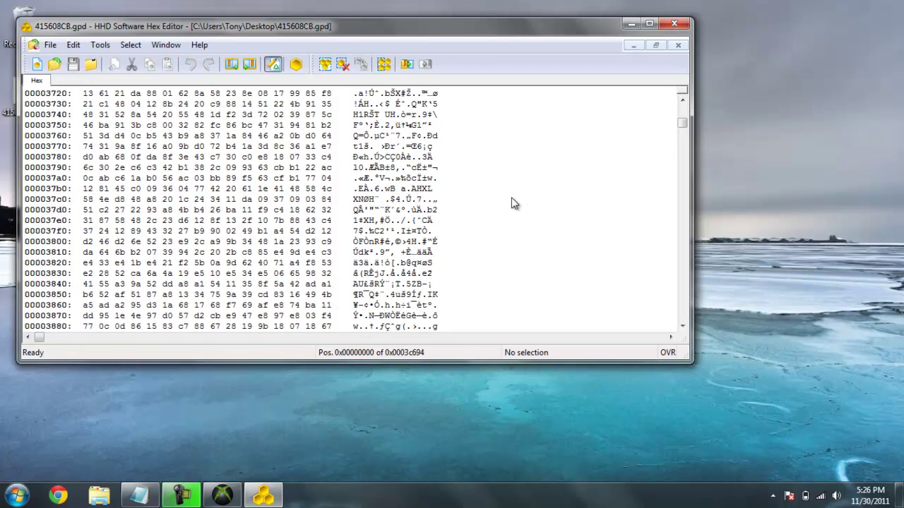
pyautogui.scroll(-20, 514, 203)
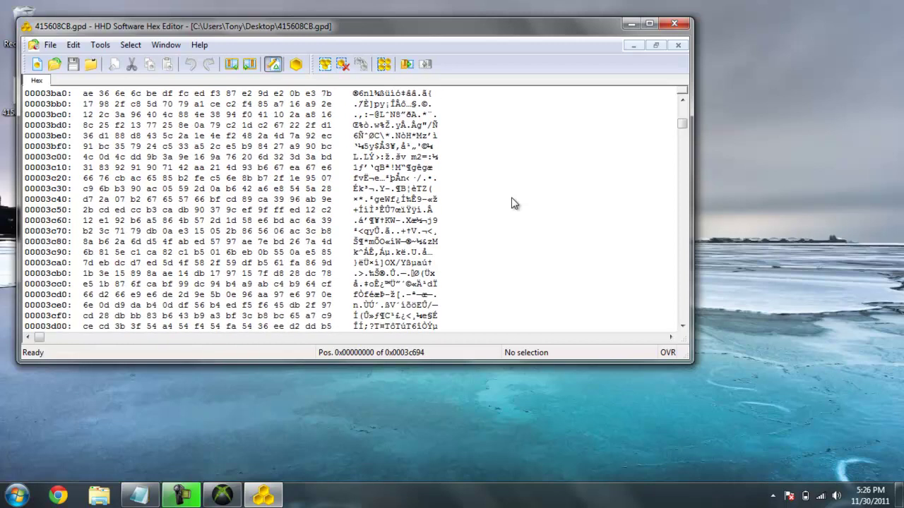
pyautogui.scroll(-20, 513, 203)
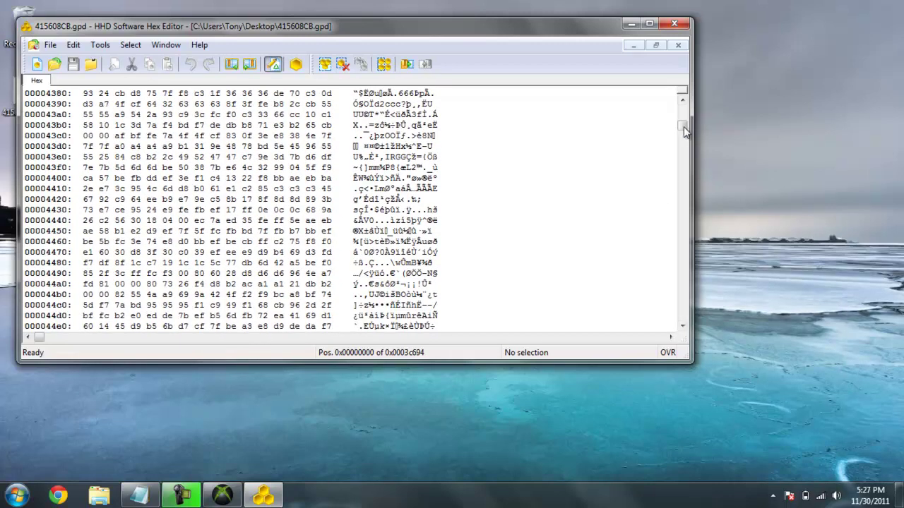
pyautogui.moveTo(683, 126); pyautogui.dragTo(651, 323)
pyautogui.scroll(15, 531, 323)
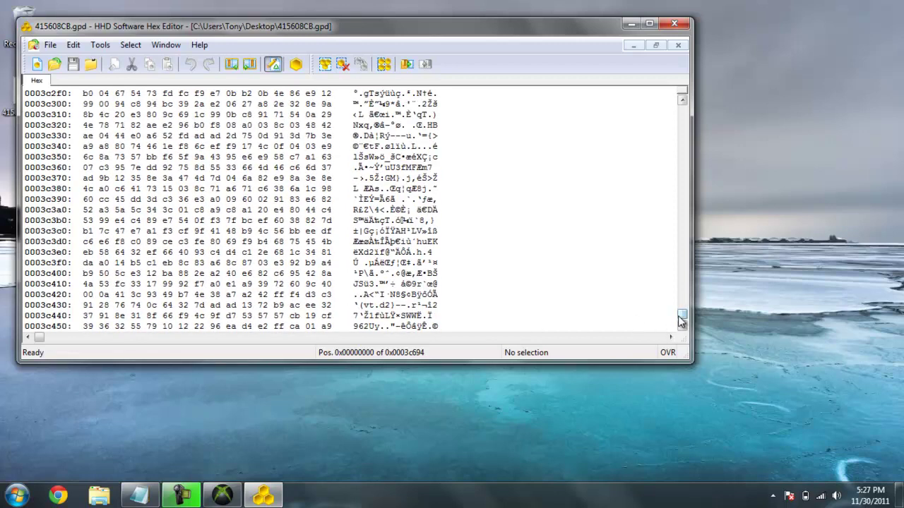
pyautogui.moveTo(681, 321); pyautogui.dragTo(689, 217)
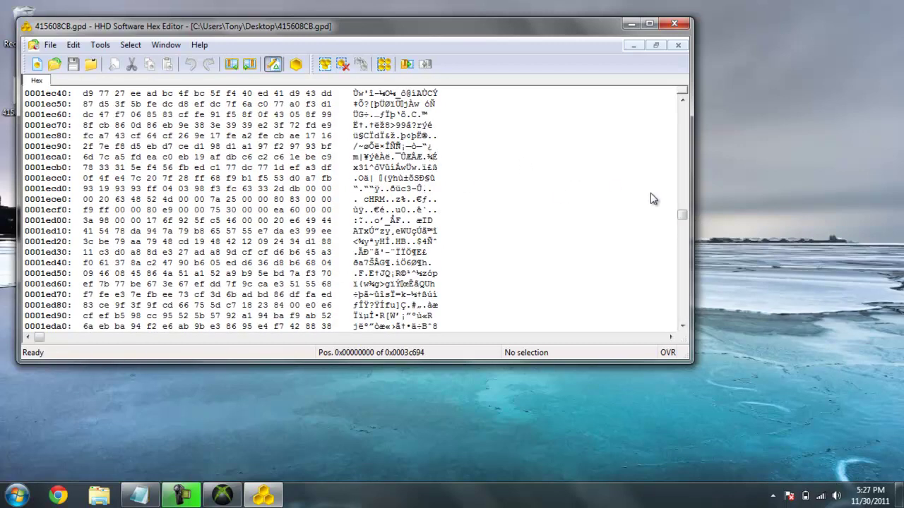
pyautogui.moveTo(682, 219); pyautogui.dragTo(682, 163)
pyautogui.scroll(-6, 510, 255)
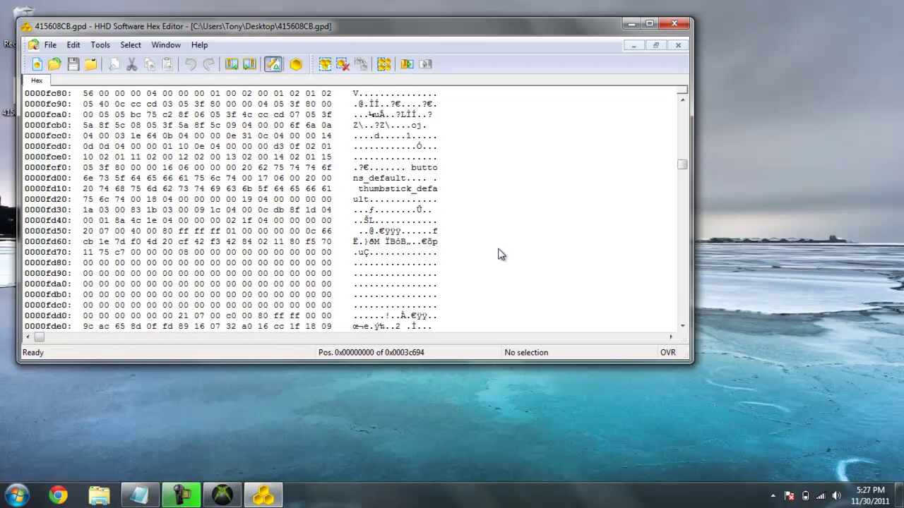
pyautogui.scroll(-6, 516, 215)
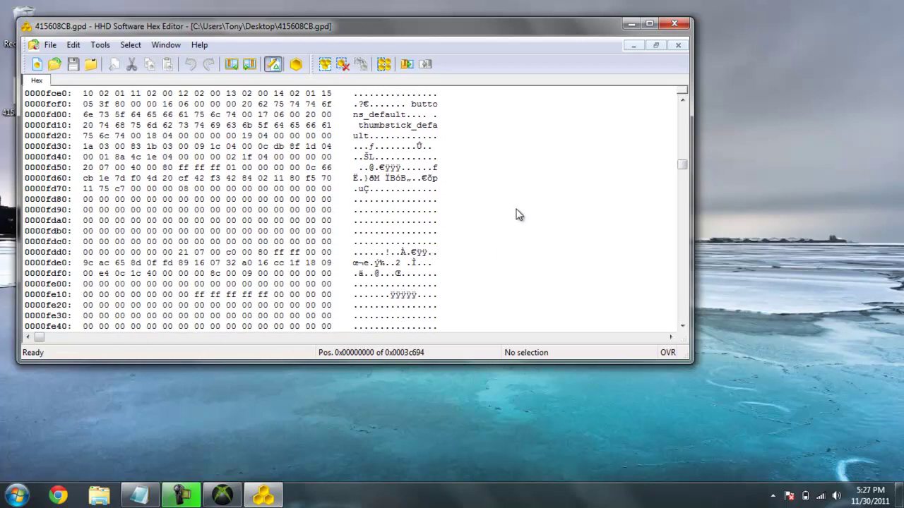
pyautogui.scroll(-5, 516, 216)
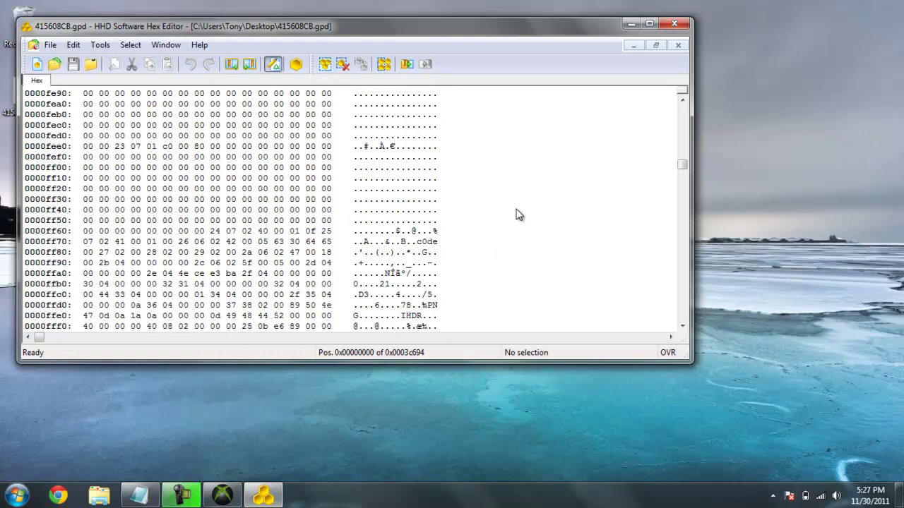
pyautogui.click(436, 246)
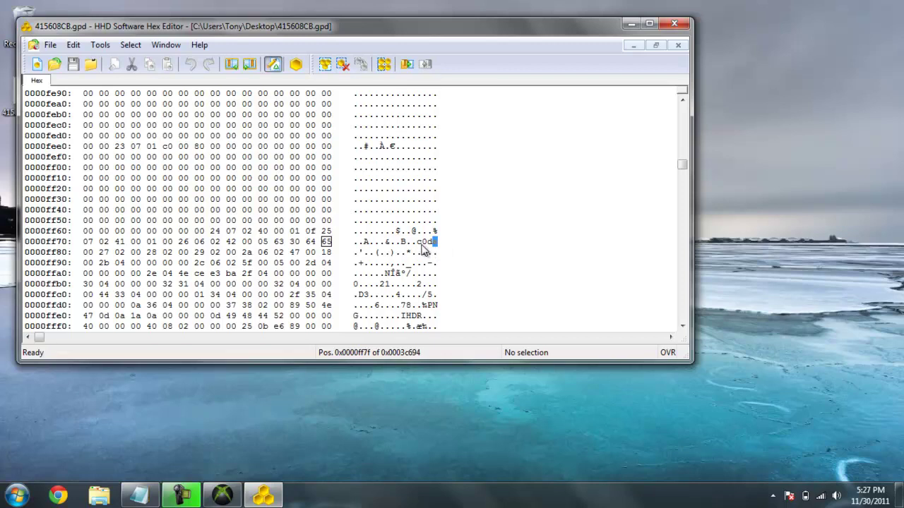
pyautogui.click(420, 243)
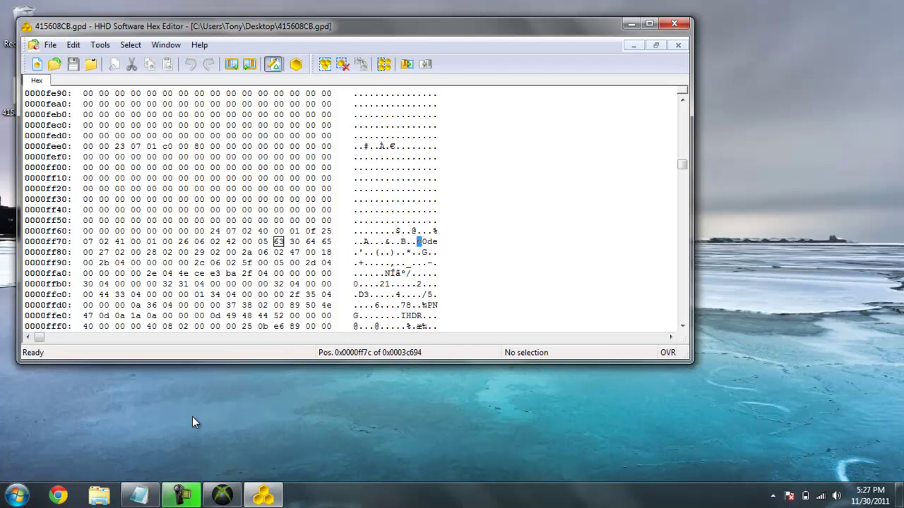
# - Check the colour codes notes for ^5 meaning light blue, then minimize Notepad
pyautogui.click(139, 495)
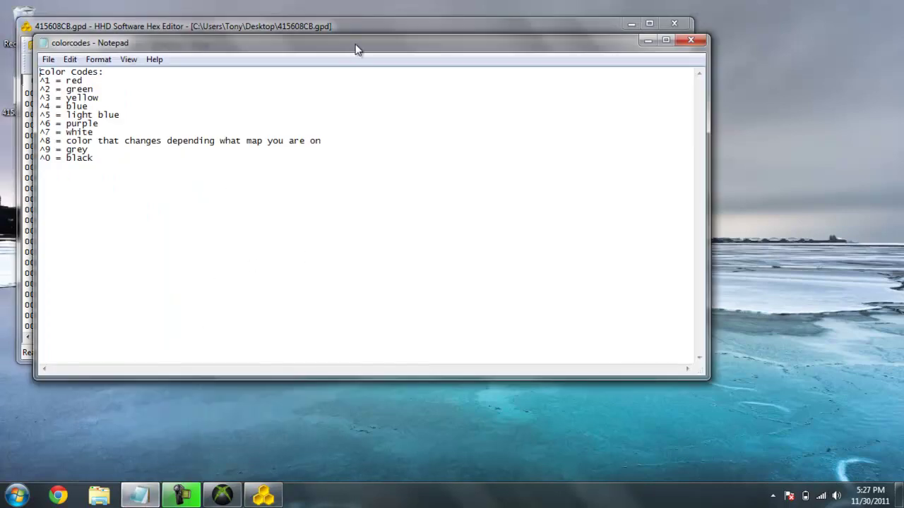
pyautogui.moveTo(355, 44); pyautogui.dragTo(374, 86)
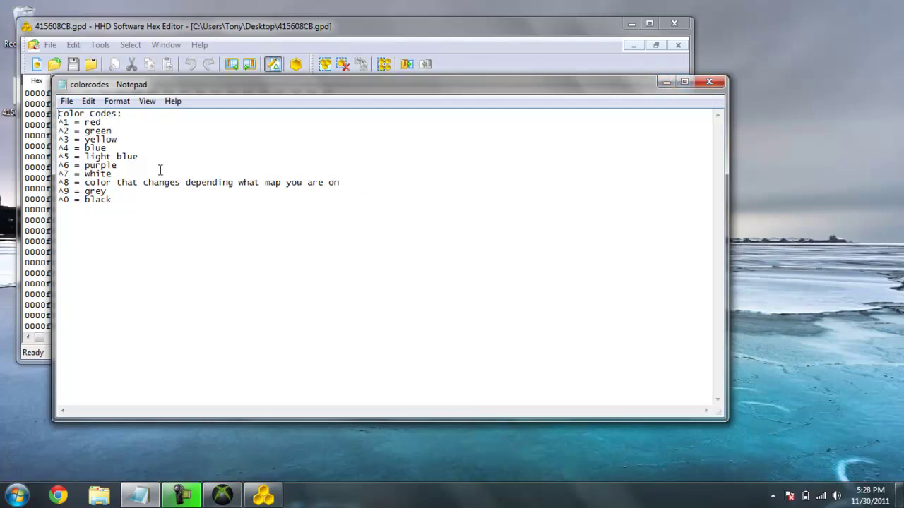
pyautogui.click(668, 83)
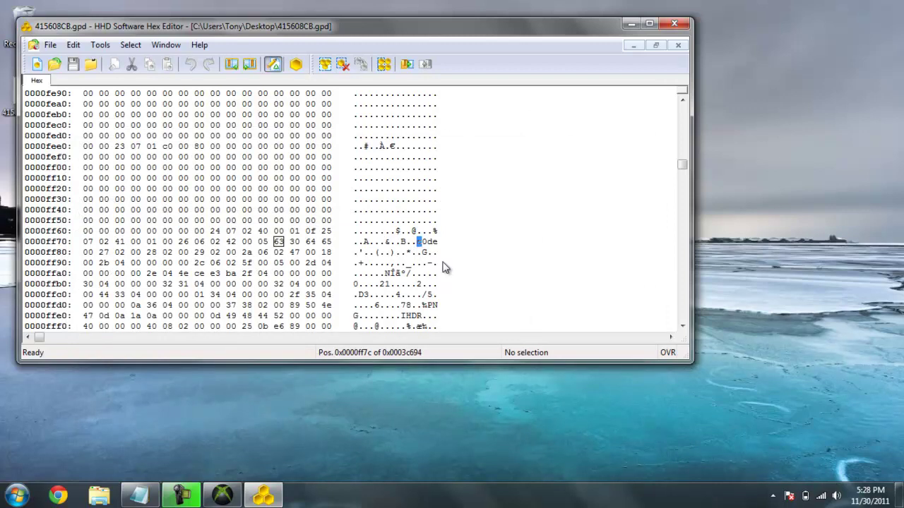
# - Overwrite the clan tag 'c0de' with '^5IW' and save 415608CB.gpd
pyautogui.write('^')
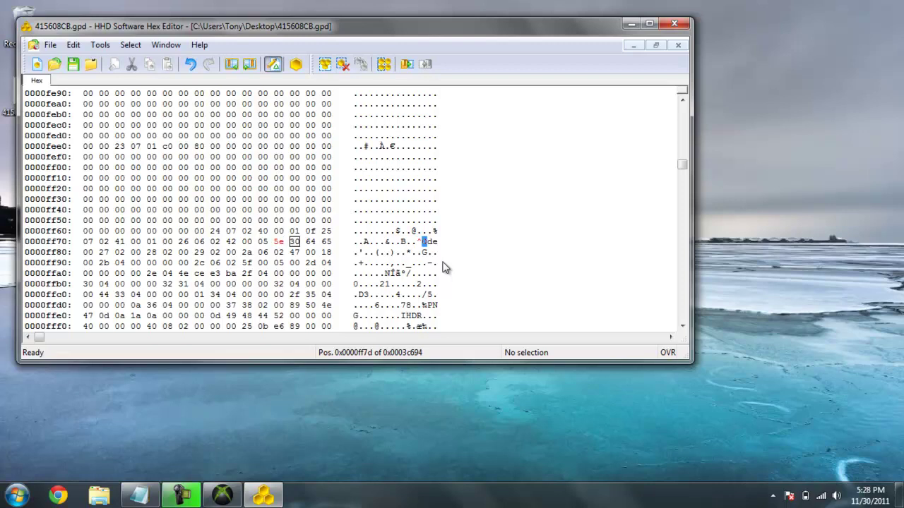
pyautogui.write('5')
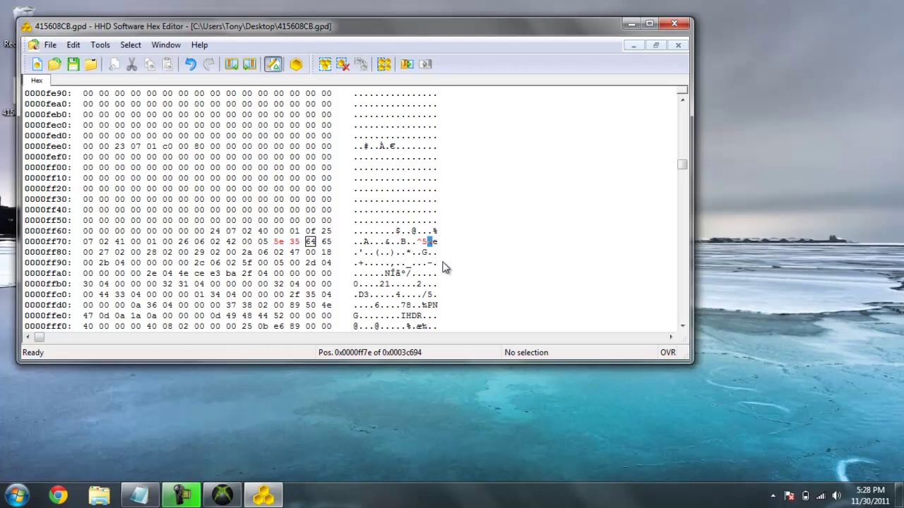
pyautogui.write('I')
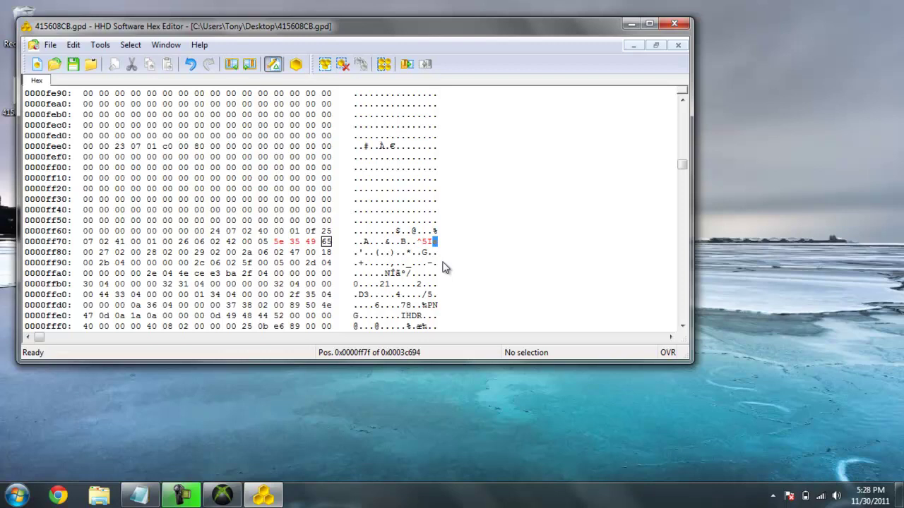
pyautogui.write('W')
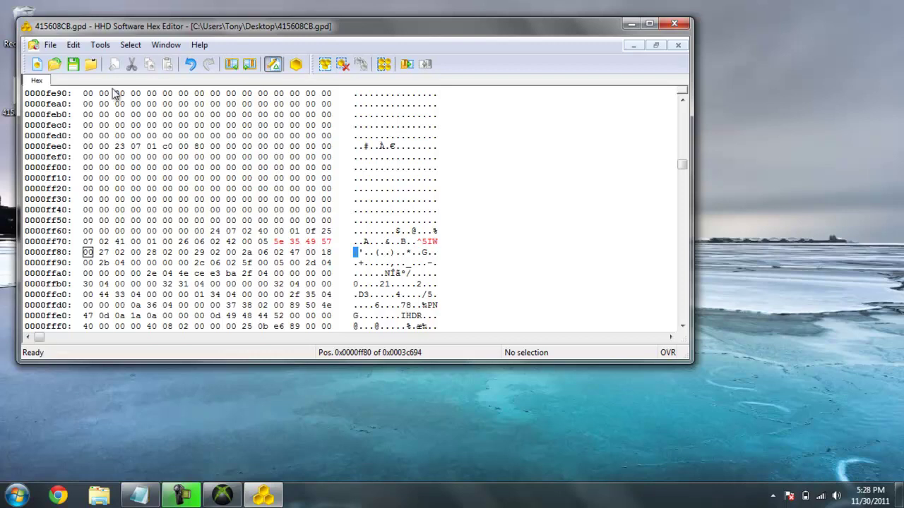
pyautogui.click(54, 48)
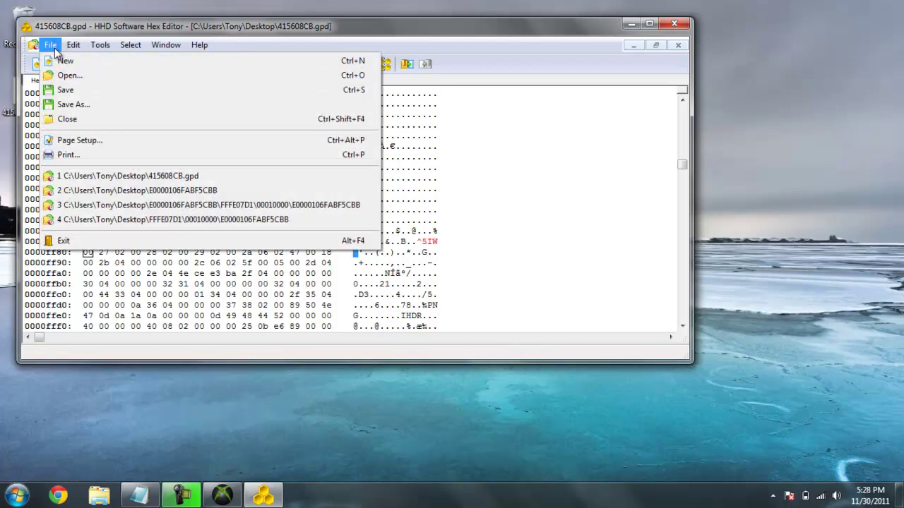
pyautogui.click(68, 91)
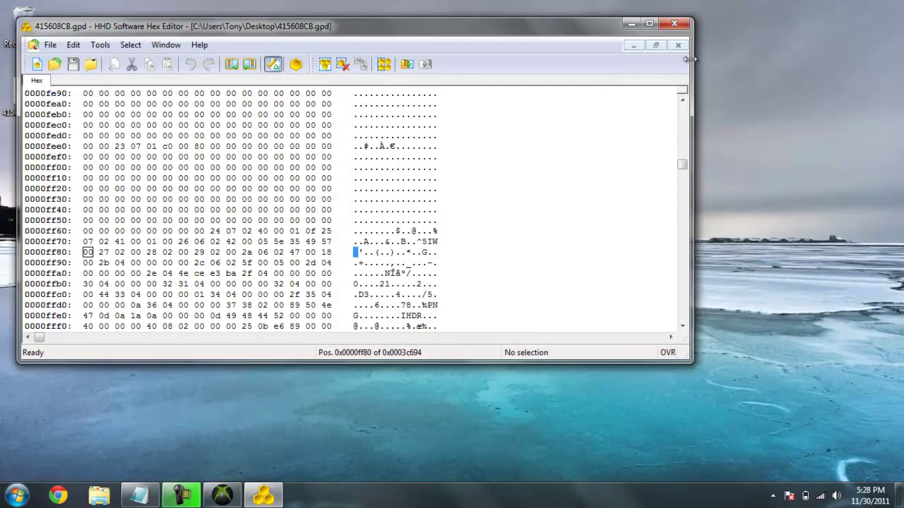
# - Close the hex editor and replace 415608CB.gpd in Horizon's package with the edited Desktop copy
pyautogui.click(674, 24)
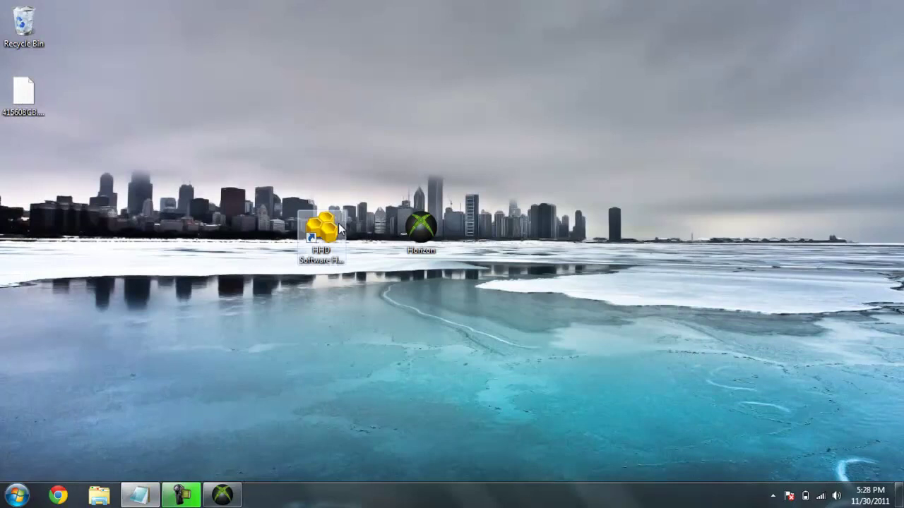
pyautogui.click(222, 495)
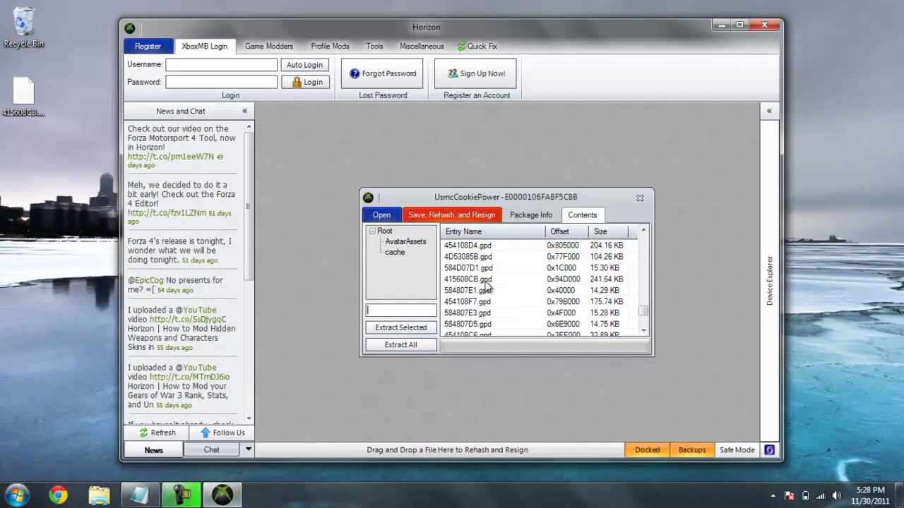
pyautogui.rightClick(486, 282)
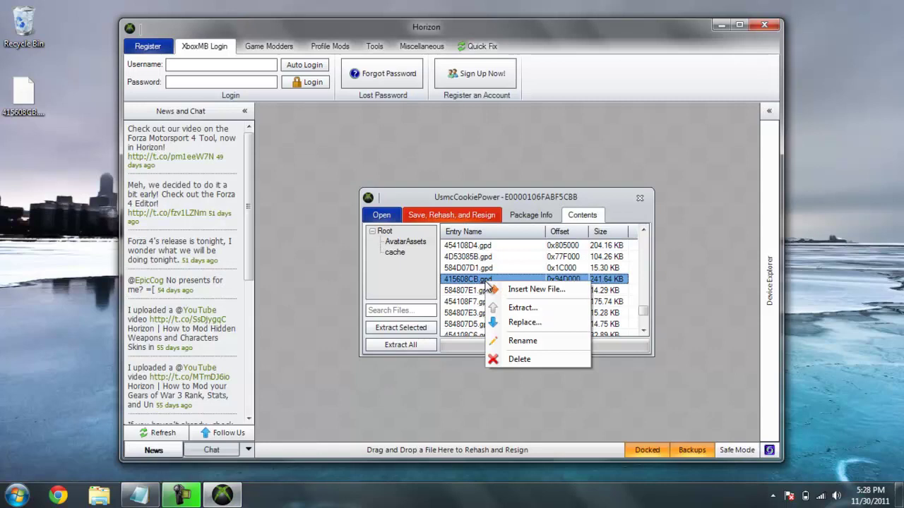
pyautogui.click(525, 322)
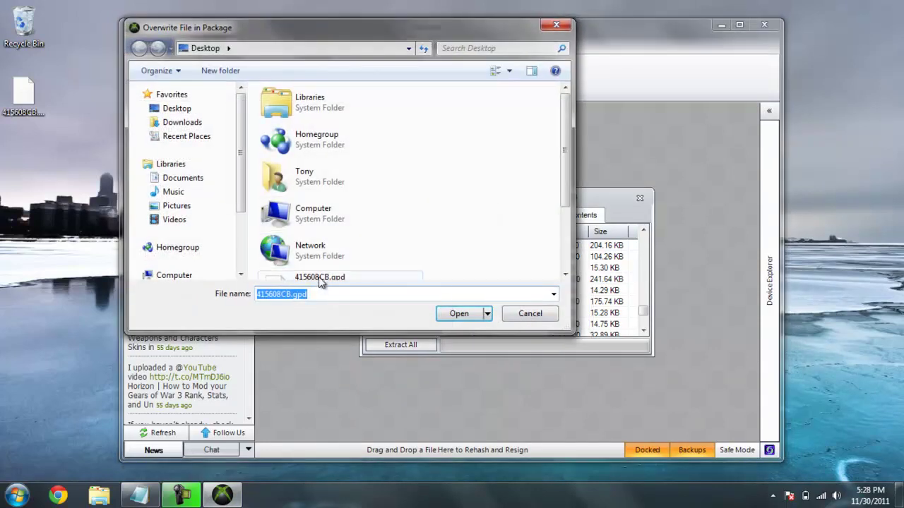
pyautogui.scroll(-3, 321, 279)
pyautogui.doubleClick(328, 181)
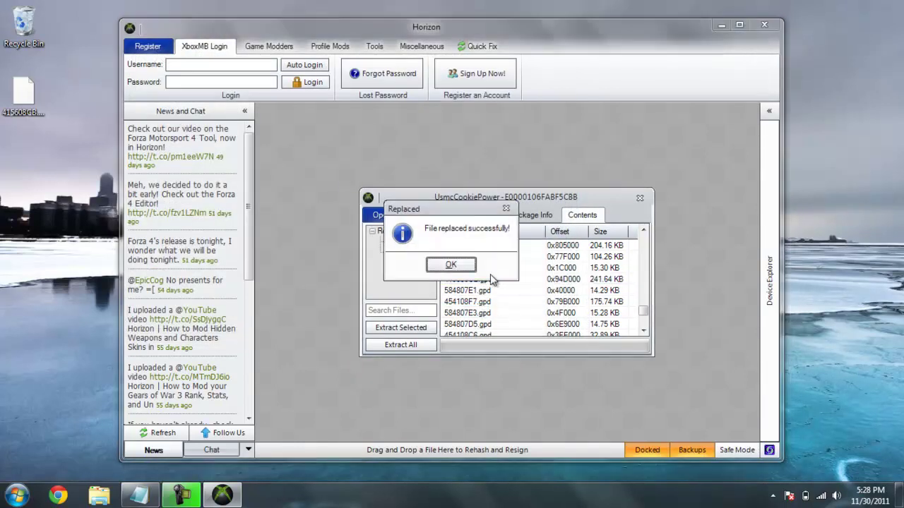
# - Save, rehash and resign the UsmcCookiePower package, dismissing both confirmations
pyautogui.click(450, 265)
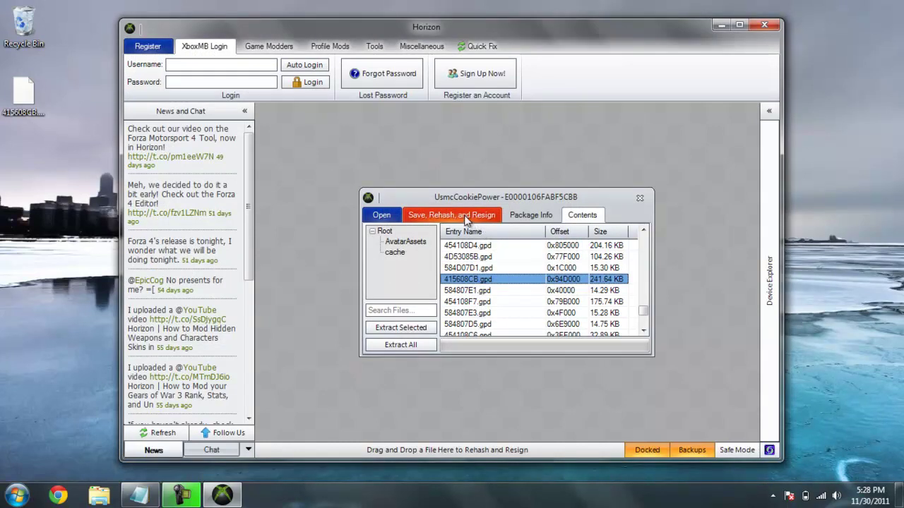
pyautogui.click(466, 219)
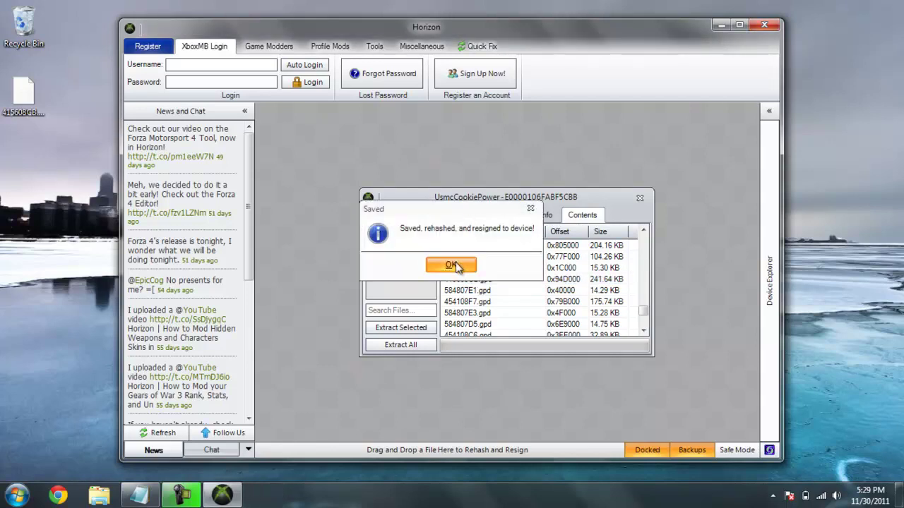
pyautogui.click(455, 263)
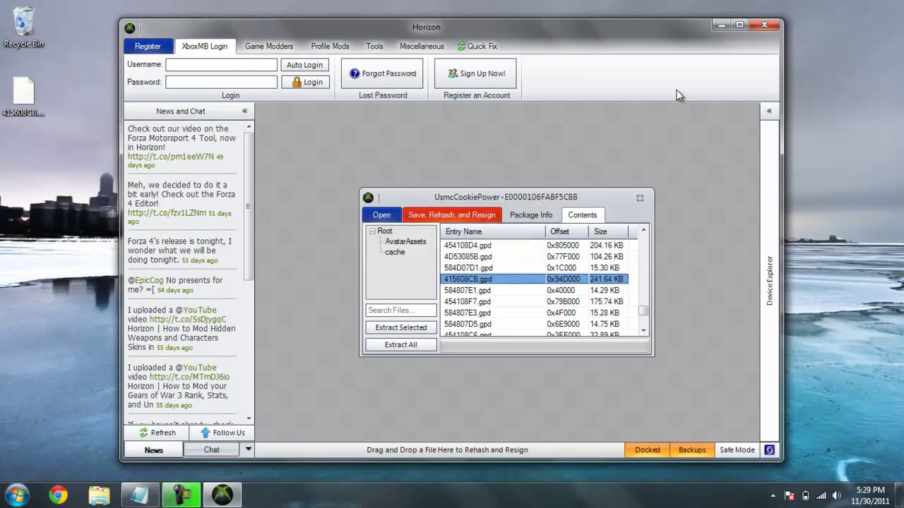
# - Close the Horizon window
pyautogui.click(772, 24)
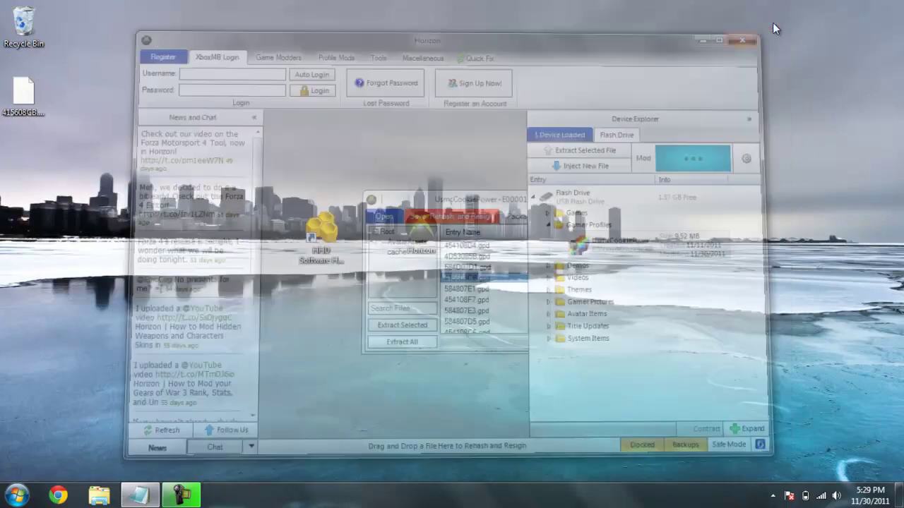